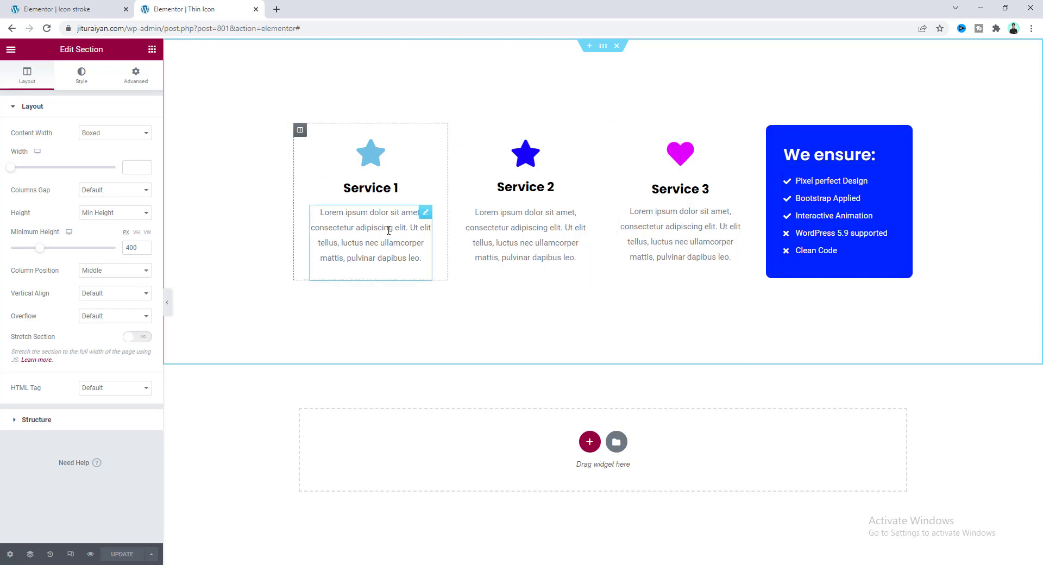
Step: Add custom CSS to the Service 1 icon giving .elementor-icon and .elementor-icon-list-icon a transparent text fill and a 2px currentColor stroke
{"action": "left_click", "coordinate": [372, 162]}
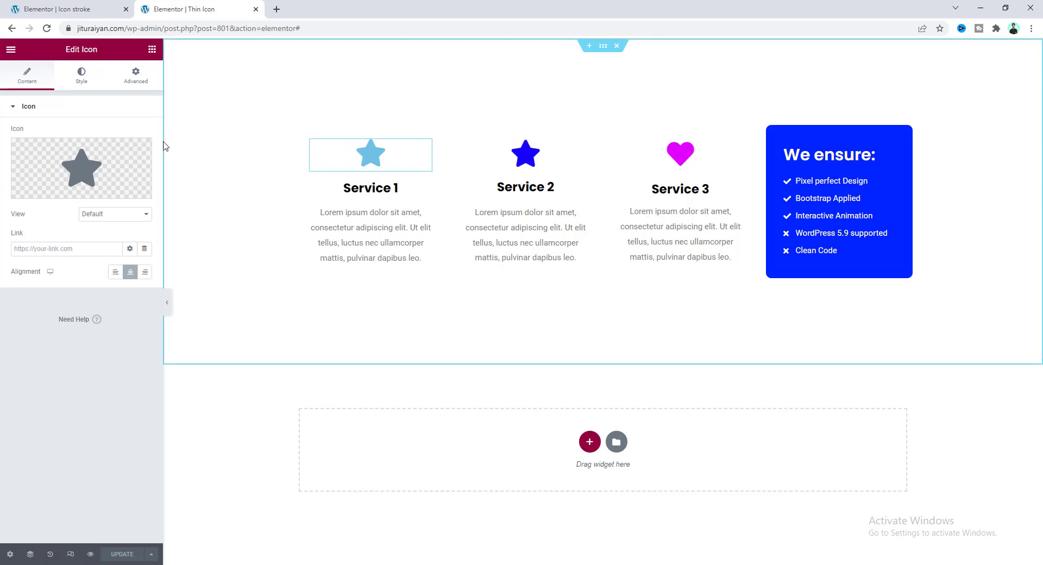
{"action": "left_click", "coordinate": [139, 80]}
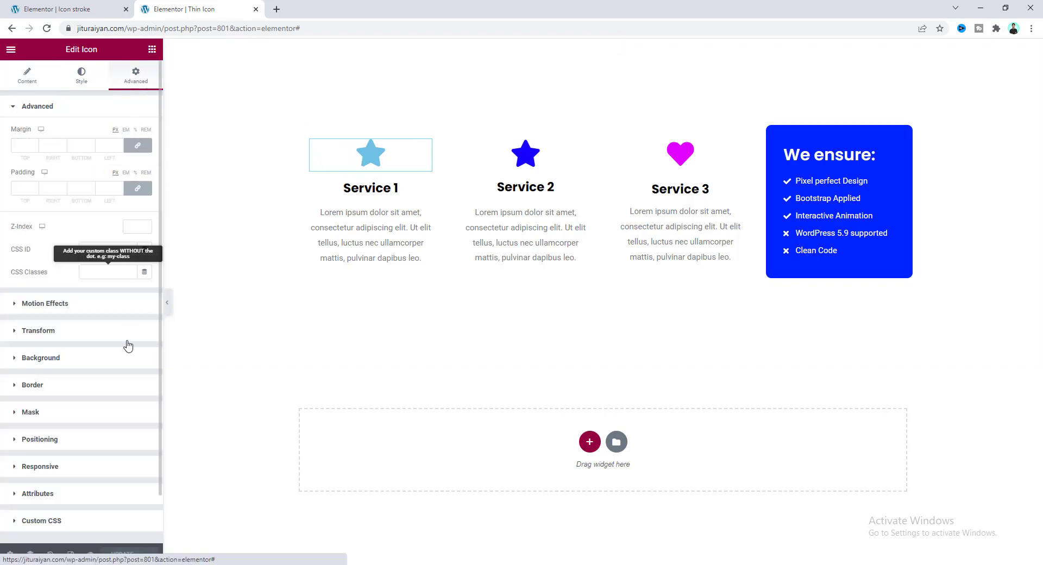
{"action": "scroll", "coordinate": [125, 381], "scroll_direction": "down", "scroll_amount": 2}
{"action": "left_click", "coordinate": [102, 468]}
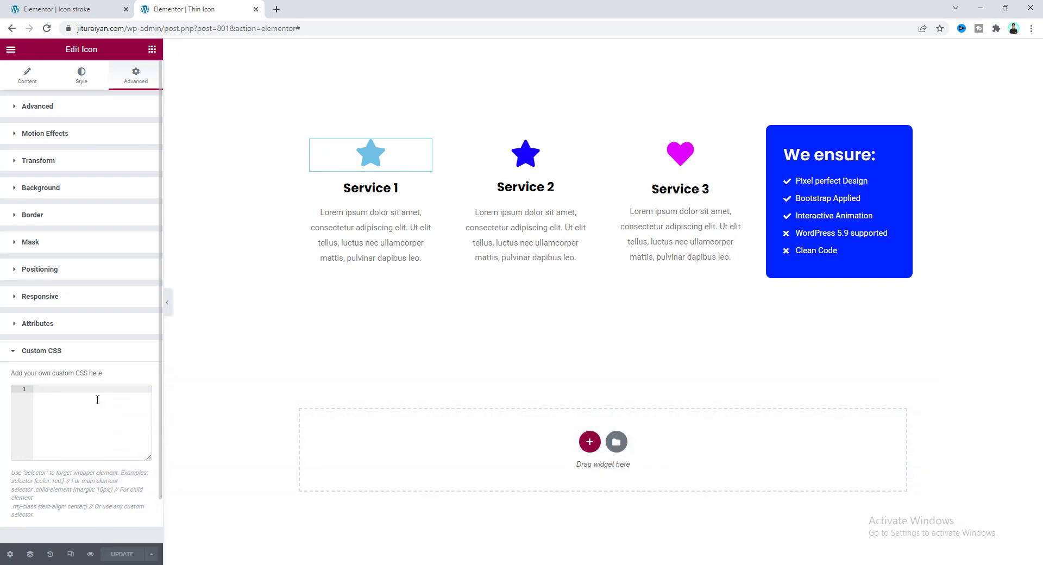
{"action": "type", "text": "selector .elementor-icon, selector .elementor-icon-list-icon{   color: currentColor;   -webkit-text-fill-color: transparent;   -webkit-text-stroke-width: 2px;   -webkit-text-stroke-color: currentColor; }"}
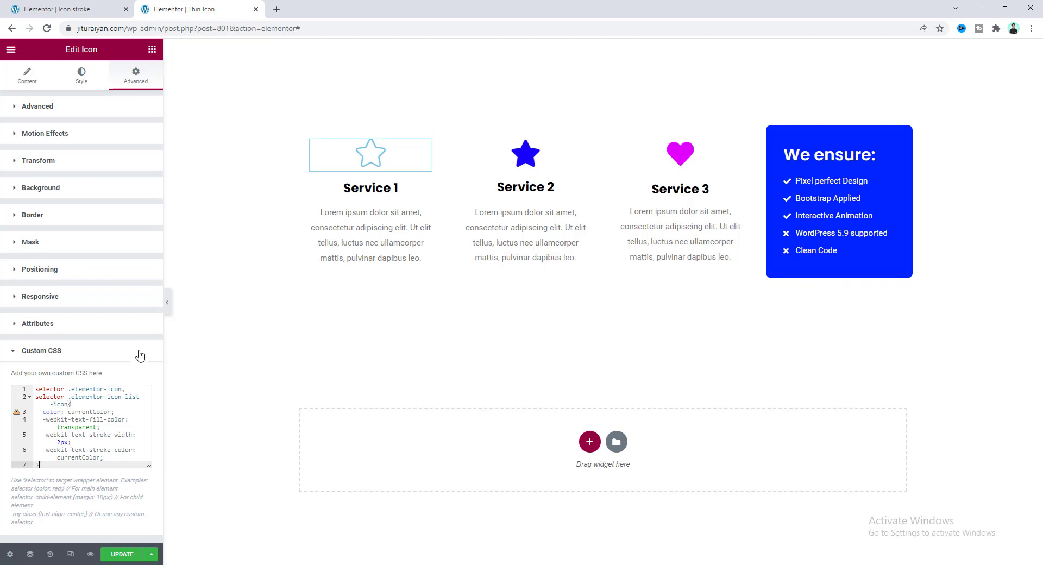
Step: Try a 5px text stroke width in the Service 1 icon's custom CSS and return it to 2px
{"action": "left_click", "coordinate": [62, 443]}
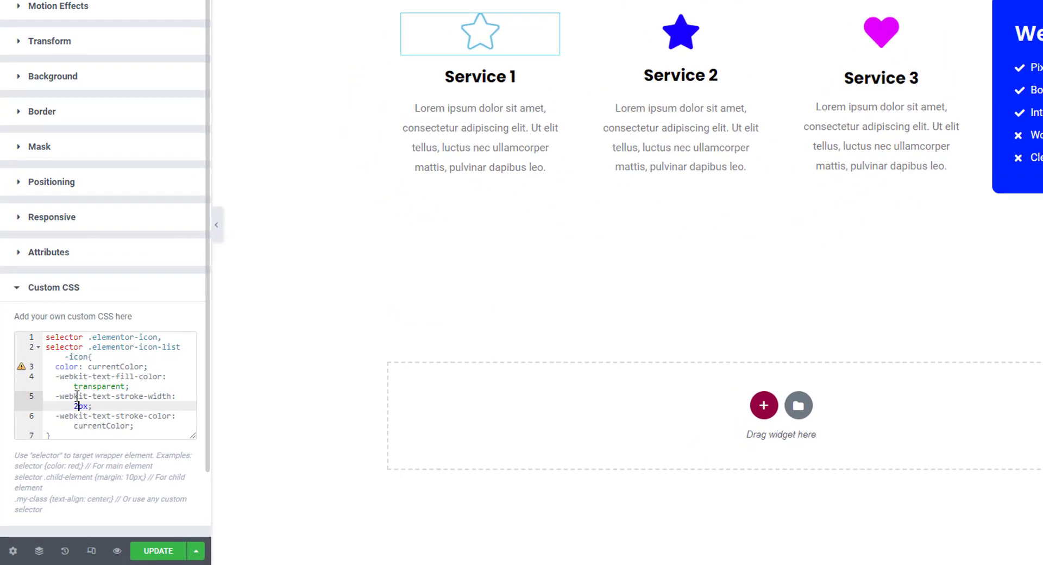
{"action": "key", "text": "BackSpace"}
{"action": "type", "text": "5"}
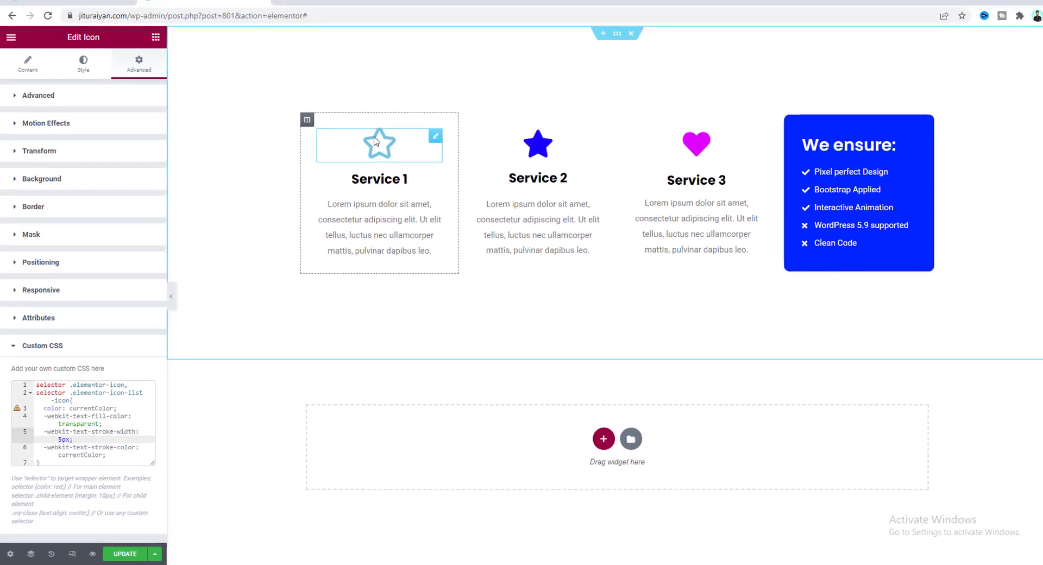
{"action": "left_click", "coordinate": [61, 442]}
{"action": "key", "text": "BackSpace"}
{"action": "type", "text": "2"}
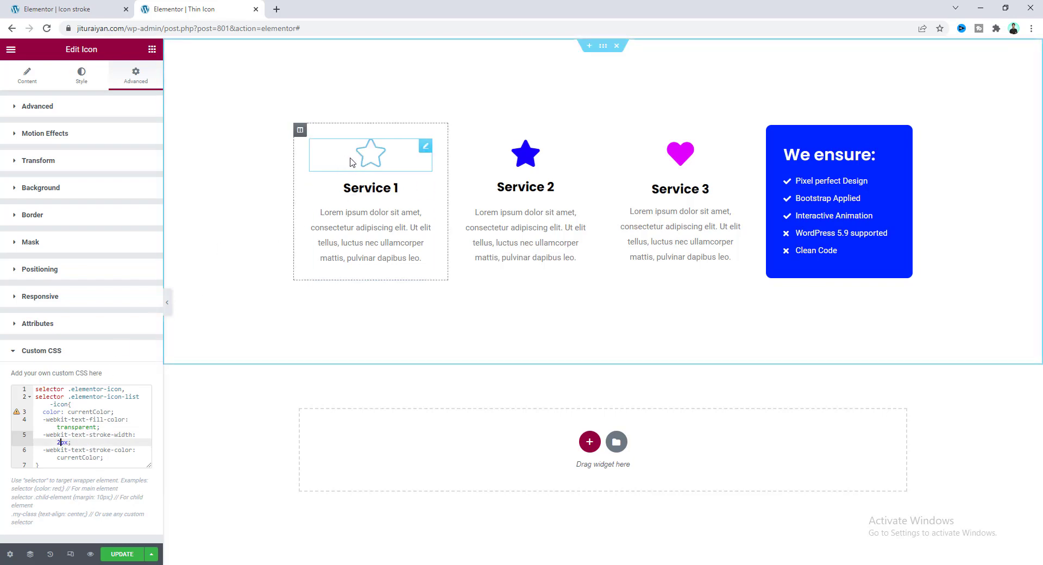
Step: Filter the icon library by "star" and replace the Service 1 icon with the asterisk-shaped star
{"action": "left_click", "coordinate": [27, 76]}
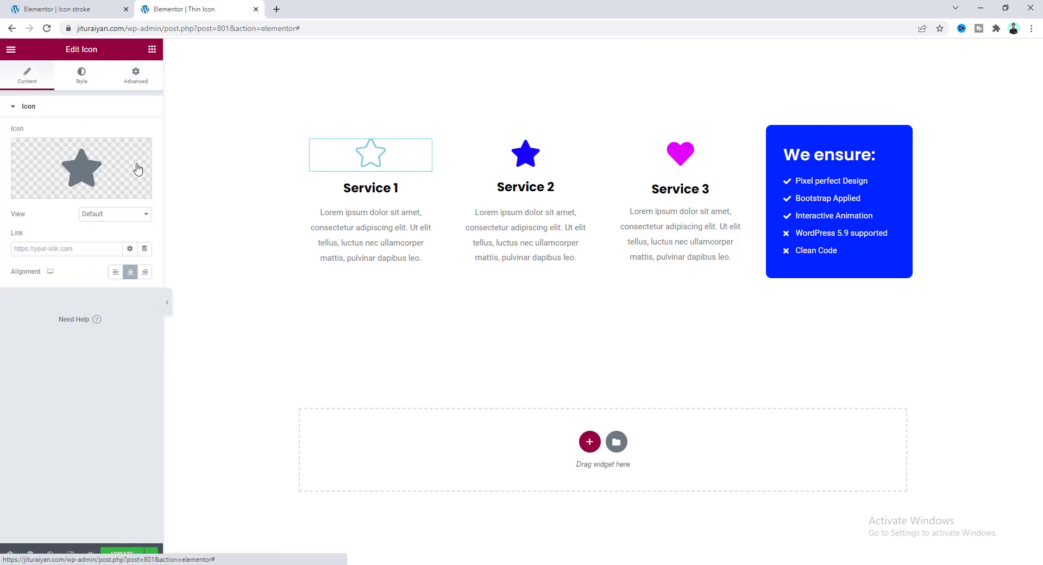
{"action": "left_click", "coordinate": [76, 173]}
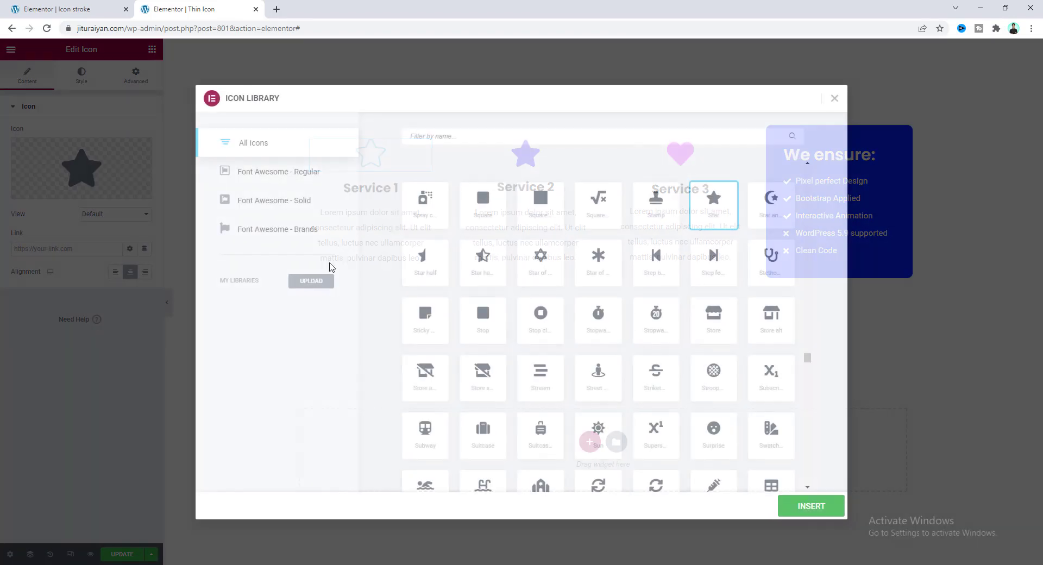
{"action": "left_click_drag", "start_coordinate": [807, 360], "coordinate": [807, 295]}
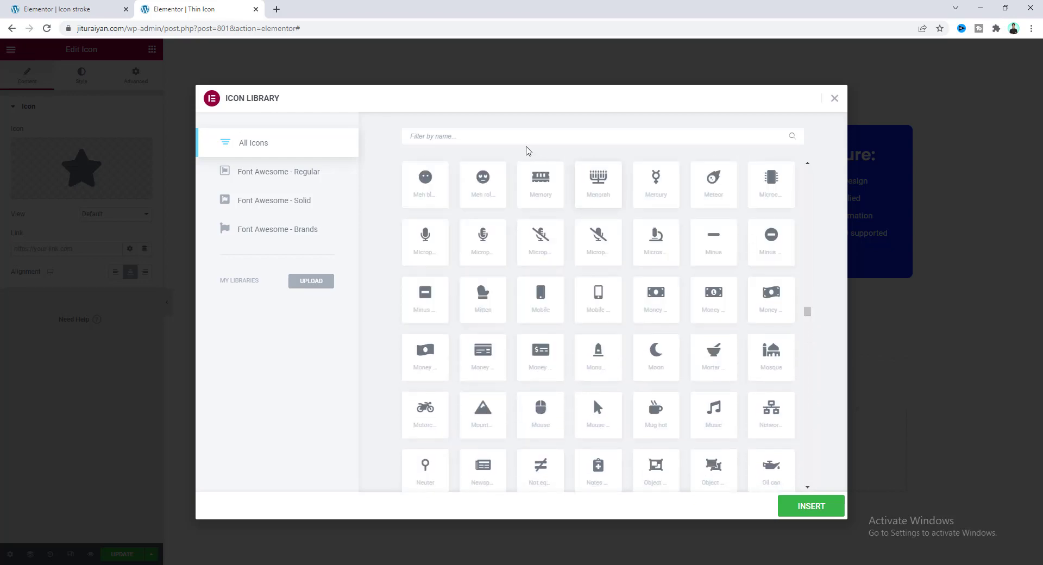
{"action": "type", "text": "star"}
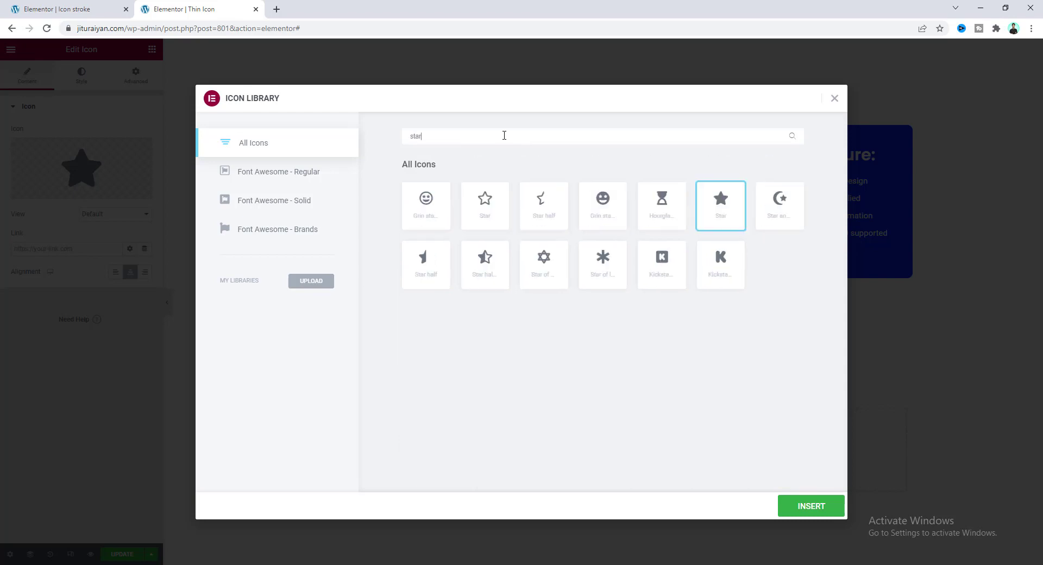
{"action": "left_click", "coordinate": [595, 269]}
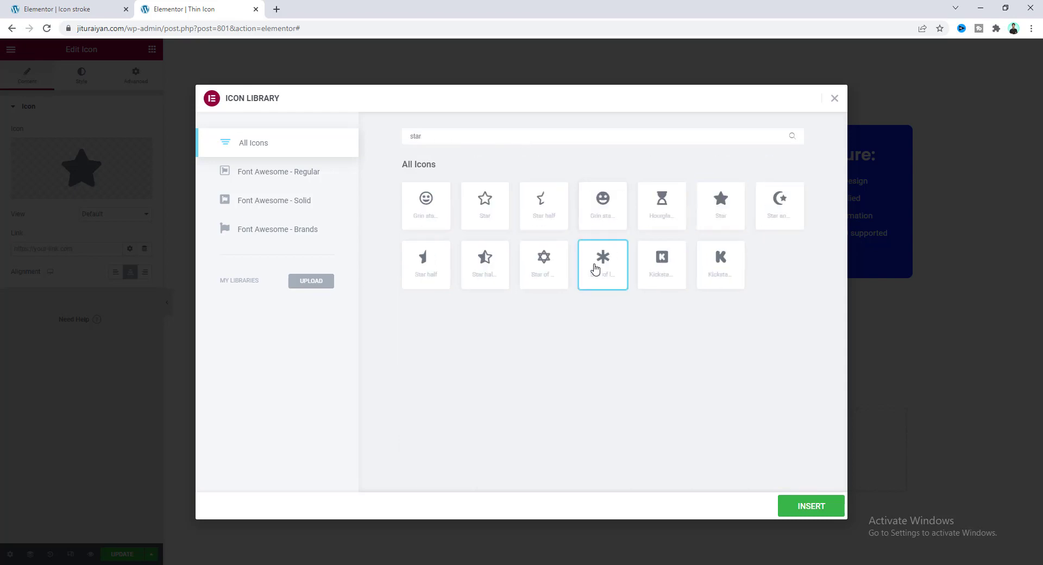
{"action": "left_click", "coordinate": [779, 507]}
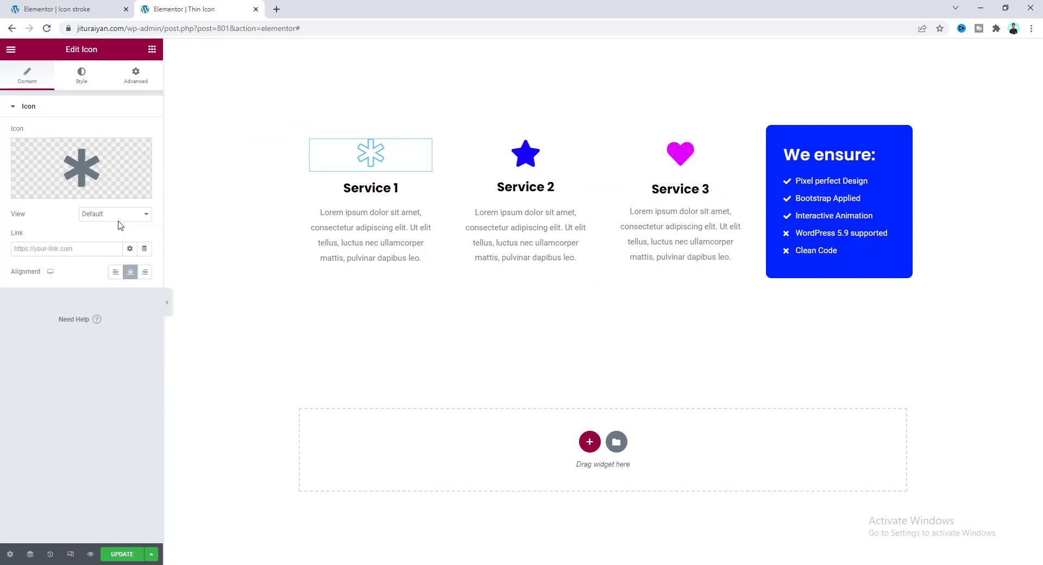
Step: Set the primary color of the Service 1 icon to pure red, #FF0000
{"action": "left_click", "coordinate": [84, 80]}
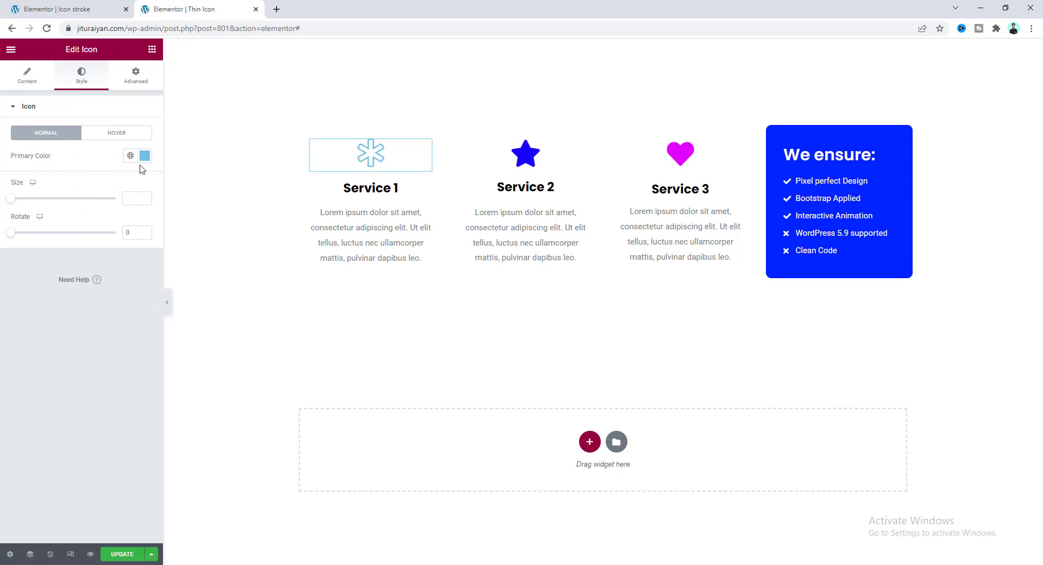
{"action": "left_click", "coordinate": [144, 156]}
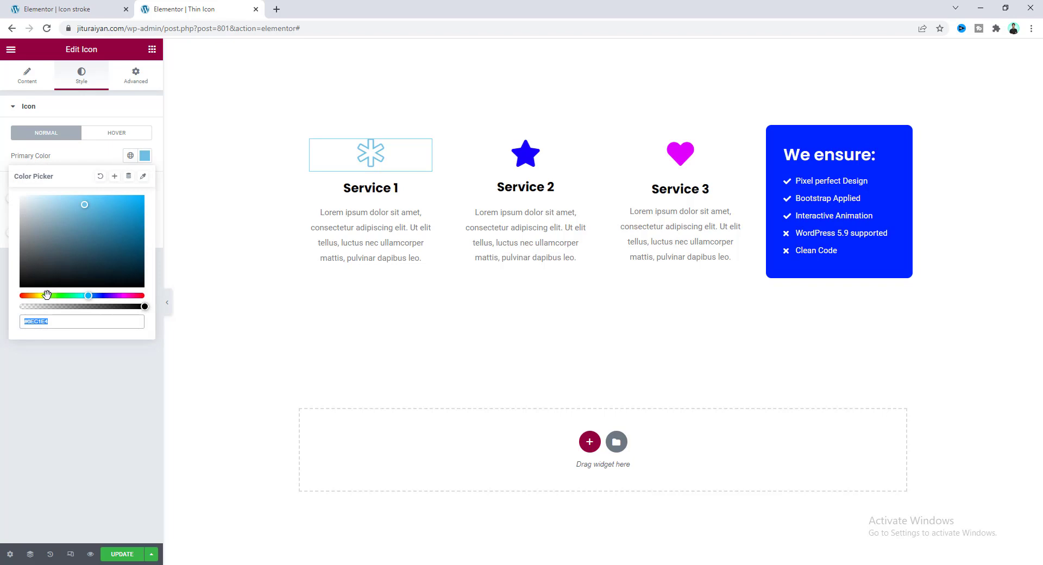
{"action": "left_click_drag", "start_coordinate": [48, 295], "coordinate": [20, 295]}
{"action": "left_click_drag", "start_coordinate": [105, 220], "coordinate": [152, 188]}
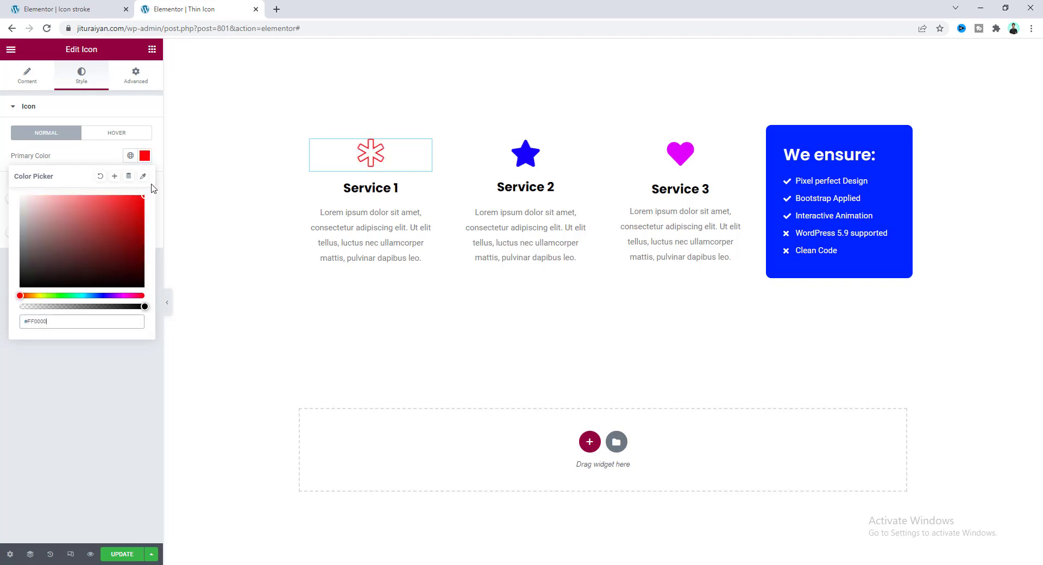
{"action": "left_click", "coordinate": [80, 160]}
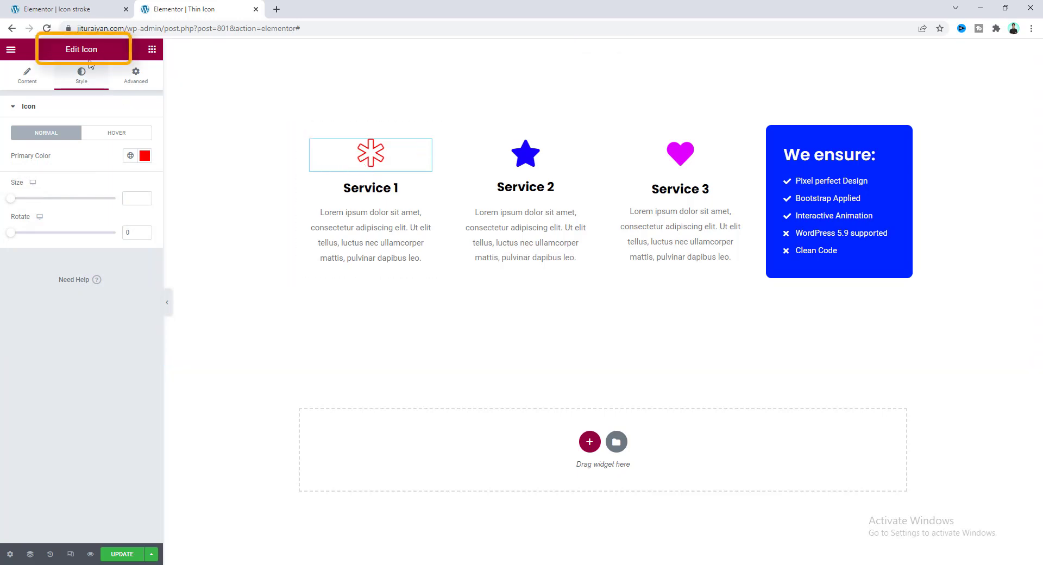
Step: Add the same icon outline CSS, with transparent fill and 2px currentColor stroke, to the Service 2 icon box
{"action": "left_click", "coordinate": [521, 185]}
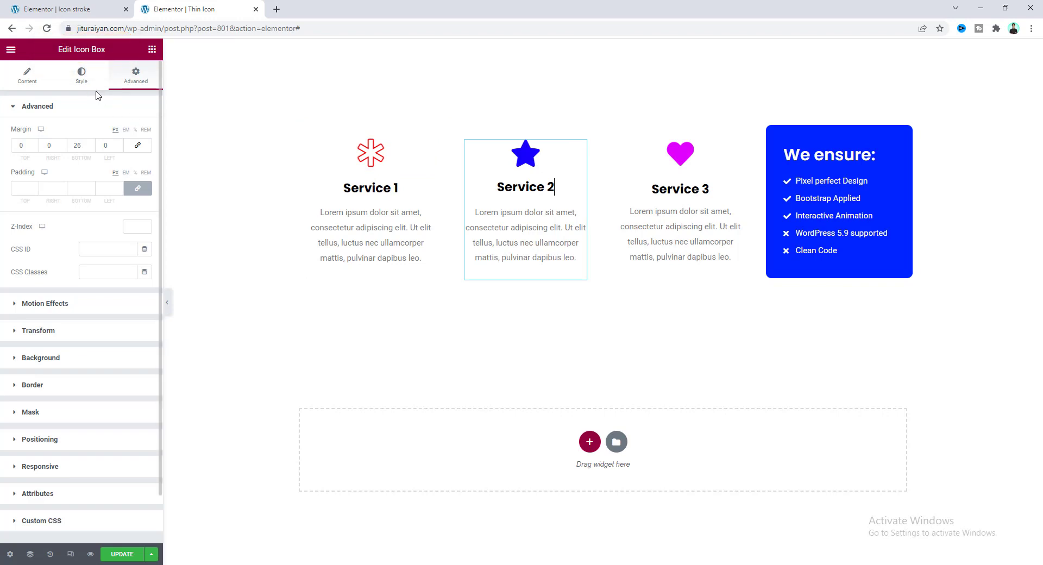
{"action": "scroll", "coordinate": [125, 429], "scroll_direction": "down", "scroll_amount": 1}
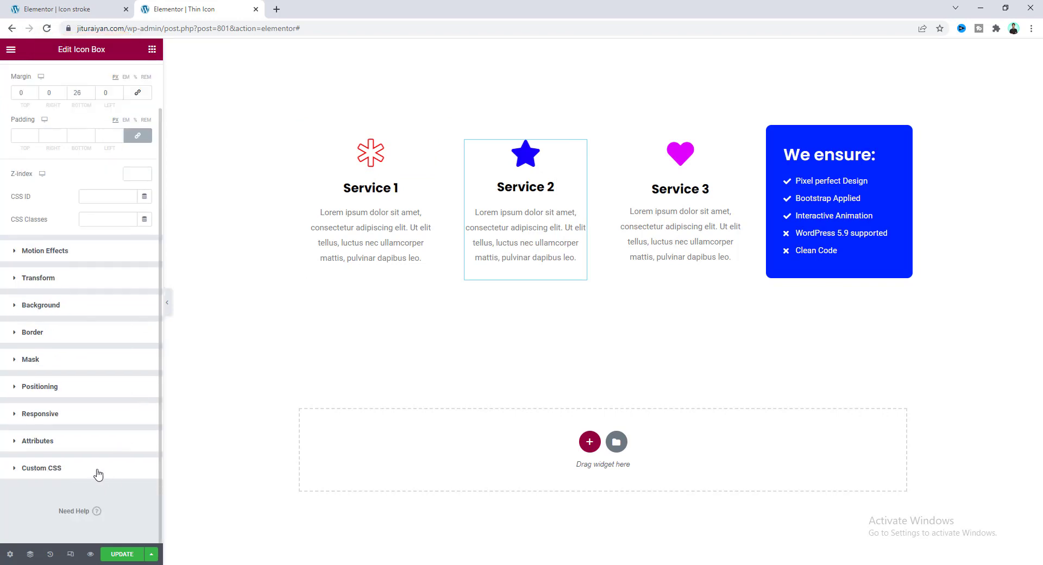
{"action": "left_click", "coordinate": [99, 471]}
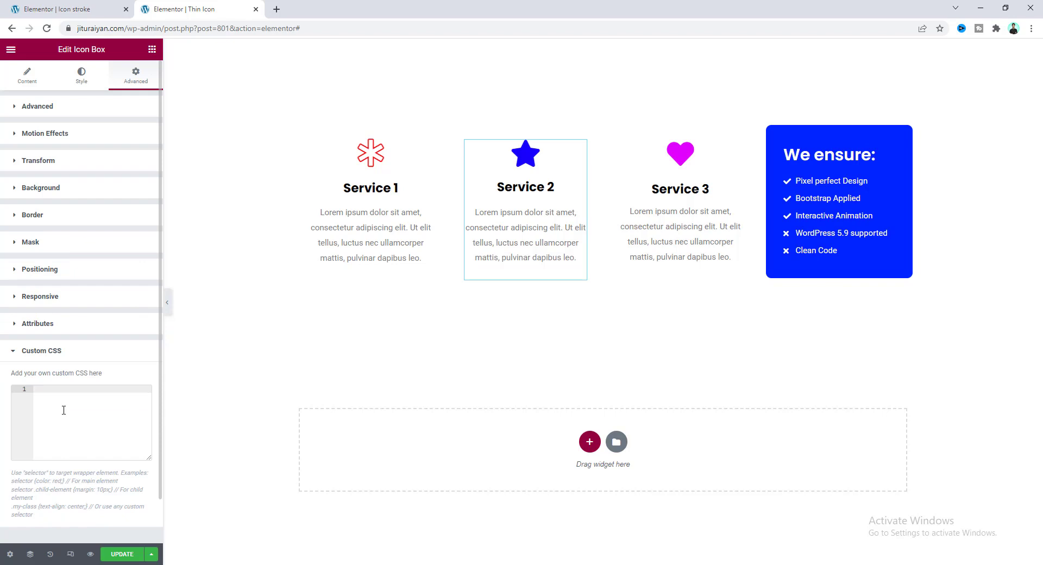
{"action": "left_click", "coordinate": [64, 410]}
{"action": "type", "text": "selector .elementor-icon, selector .elementor-icon-list-icon{   color: currentColor;   -webkit-text-fill-color: transparent;   -webkit-text-stroke-width: 2px;   -webkit-text-stroke-color: currentColor; }"}
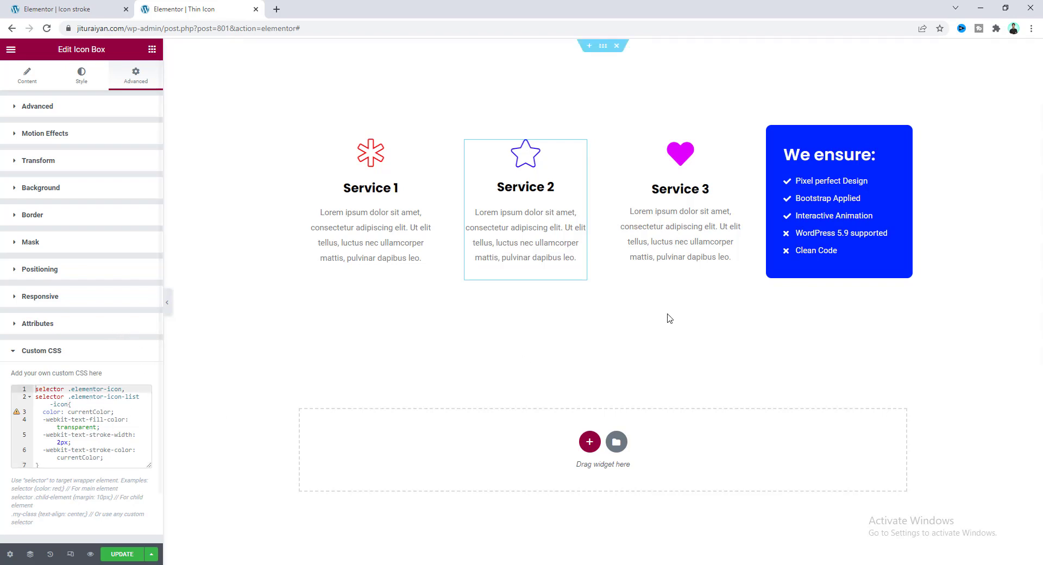
Step: Add the transparent-fill, 2px-stroke outline CSS to the icon list in the "We ensure:" box
{"action": "left_click", "coordinate": [859, 199]}
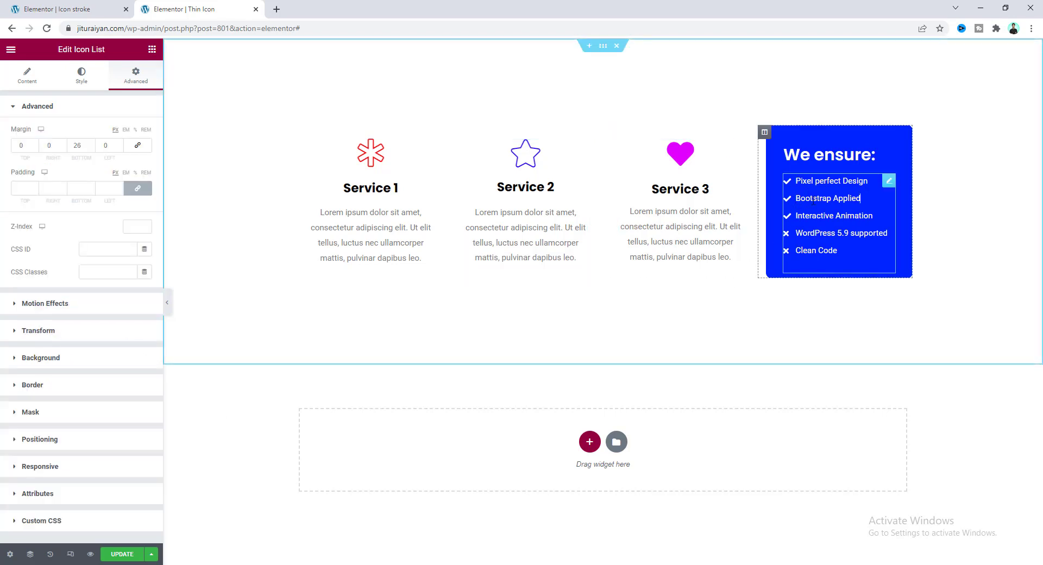
{"action": "left_click", "coordinate": [117, 521]}
{"action": "type", "text": "selector .elementor-icon, selector .elementor-icon-list-icon{   color: currentColor;   -webkit-text-fill-color: transparent;   -webkit-text-stroke-width: 2px;   -webkit-text-stroke-color: currentColor; }"}
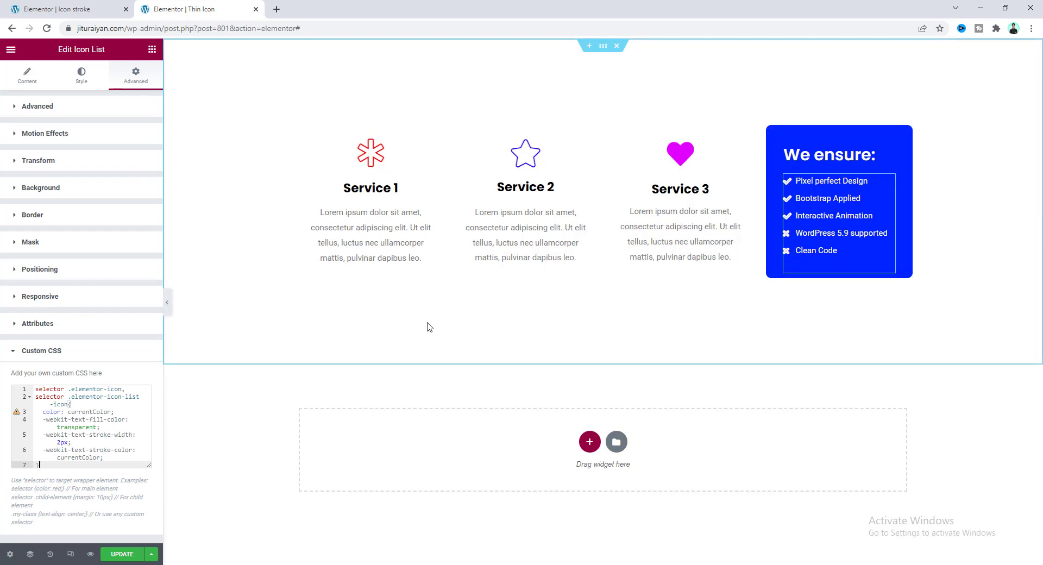
Step: Try a 1px stroke width in the icon list's custom CSS and delete all of that CSS
{"action": "left_click", "coordinate": [58, 443]}
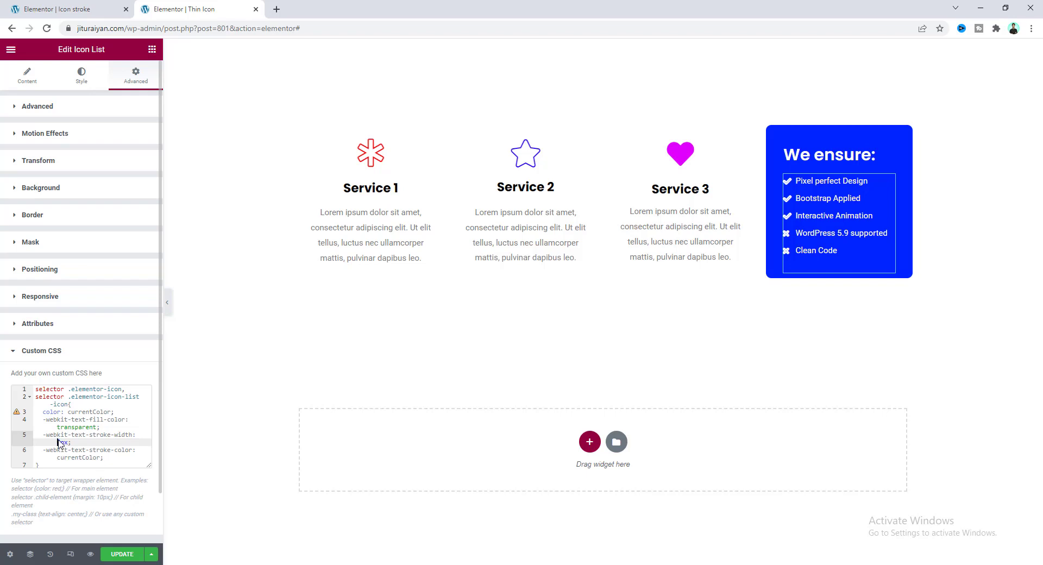
{"action": "key", "text": "Delete"}
{"action": "type", "text": "1"}
{"action": "left_click", "coordinate": [39, 465]}
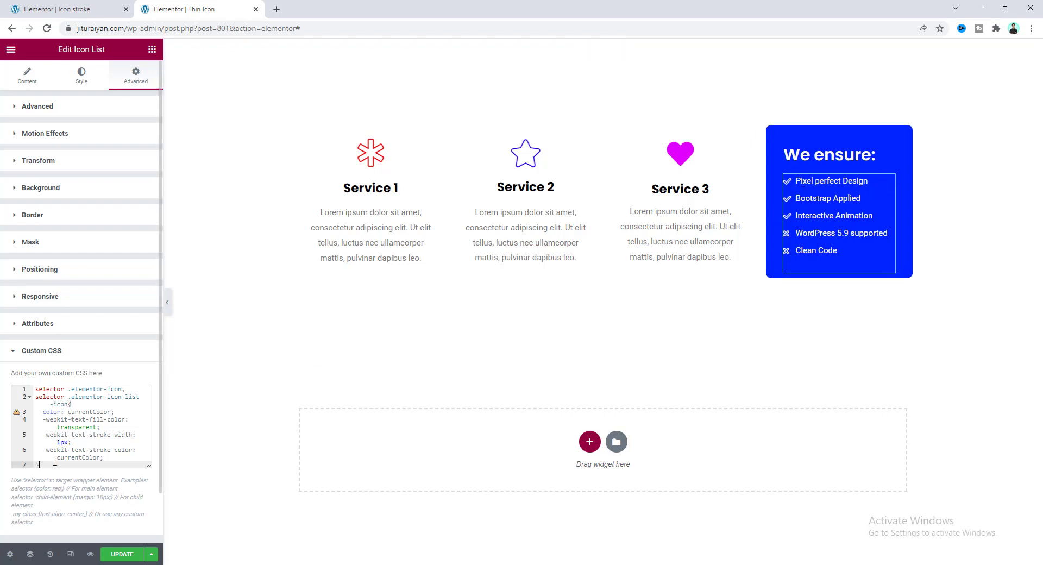
{"action": "left_click_drag", "start_coordinate": [50, 462], "coordinate": [39, 390]}
{"action": "key", "text": "BackSpace"}
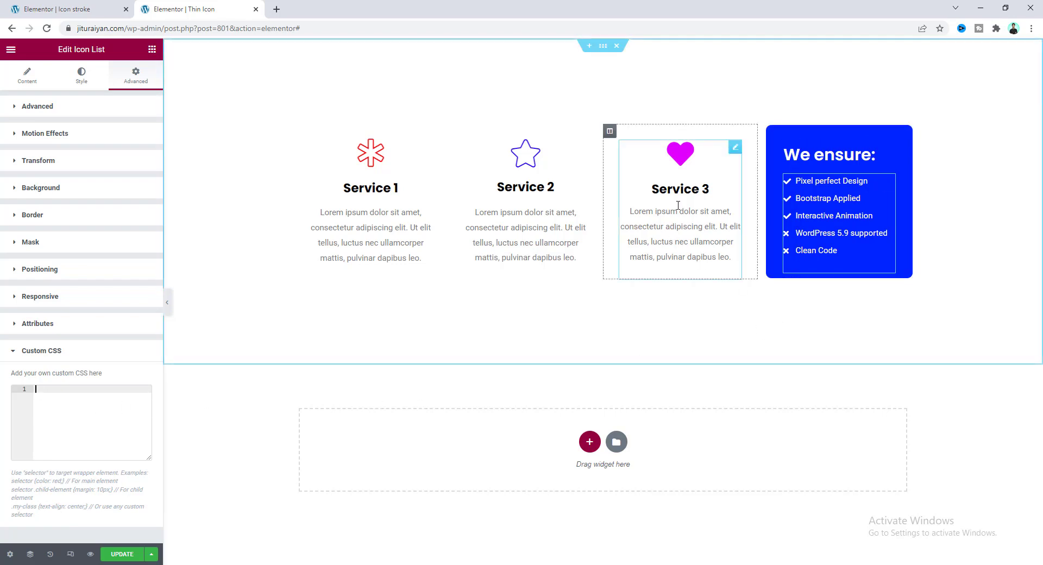
Step: Replace the Service 3 heart with the angular double-line brand icon labelled "Think p..." from the icon library
{"action": "left_click", "coordinate": [684, 157]}
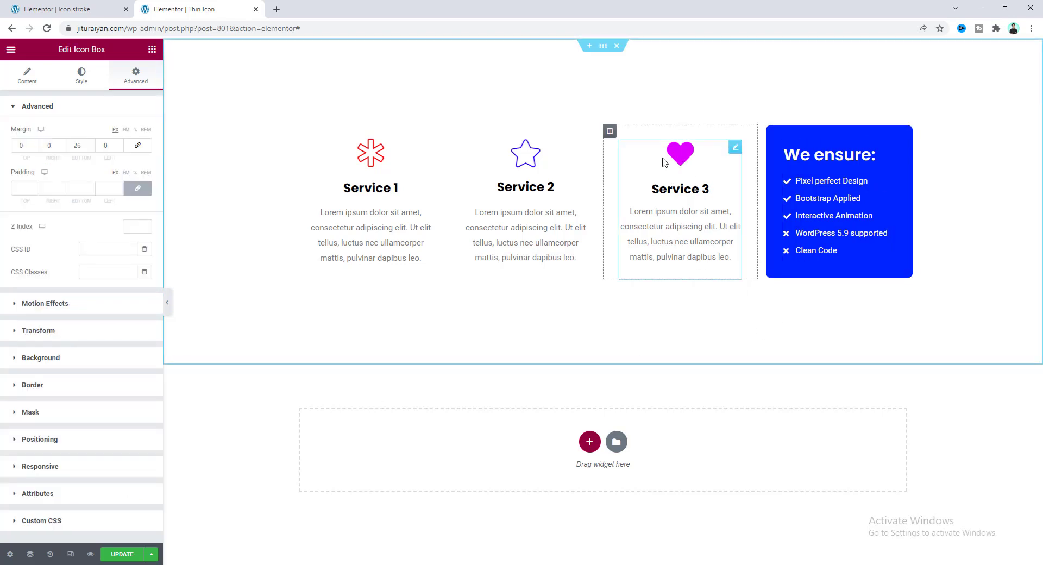
{"action": "left_click", "coordinate": [27, 76]}
{"action": "left_click", "coordinate": [46, 183]}
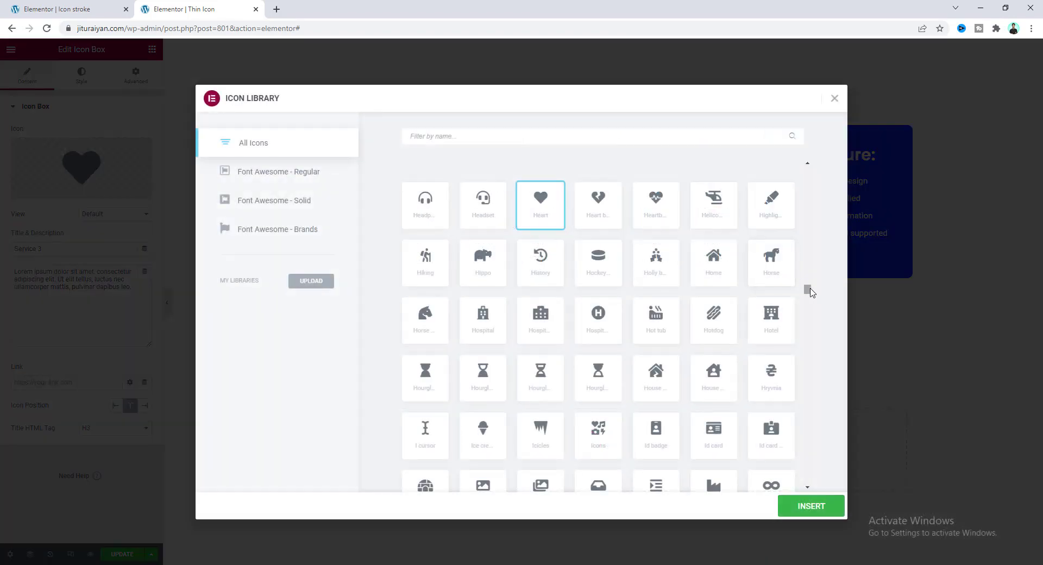
{"action": "left_click_drag", "start_coordinate": [807, 289], "coordinate": [805, 480]}
{"action": "scroll", "coordinate": [726, 421], "scroll_direction": "up", "scroll_amount": 6}
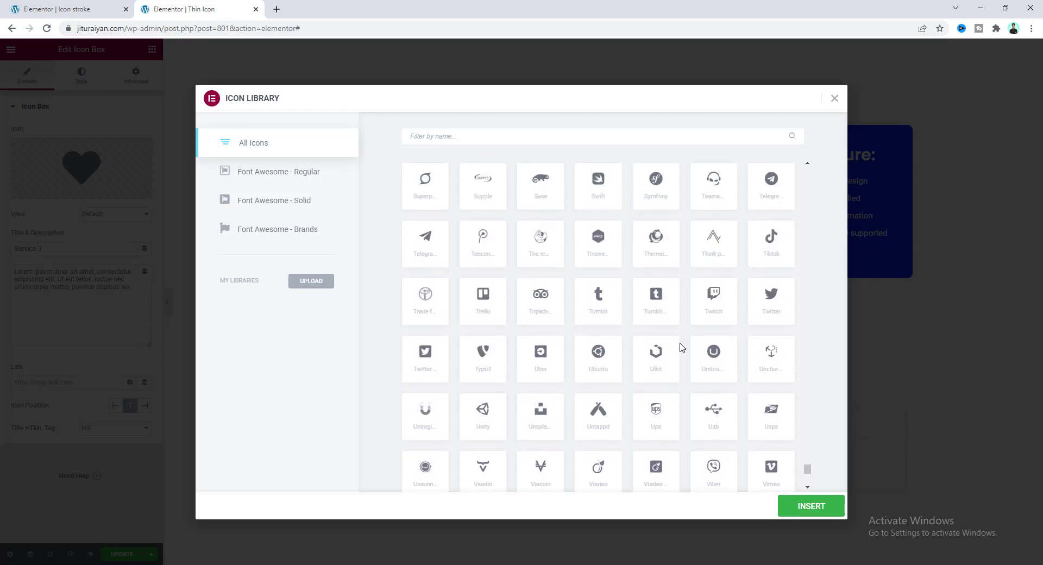
{"action": "left_click", "coordinate": [712, 240]}
{"action": "left_click", "coordinate": [802, 506]}
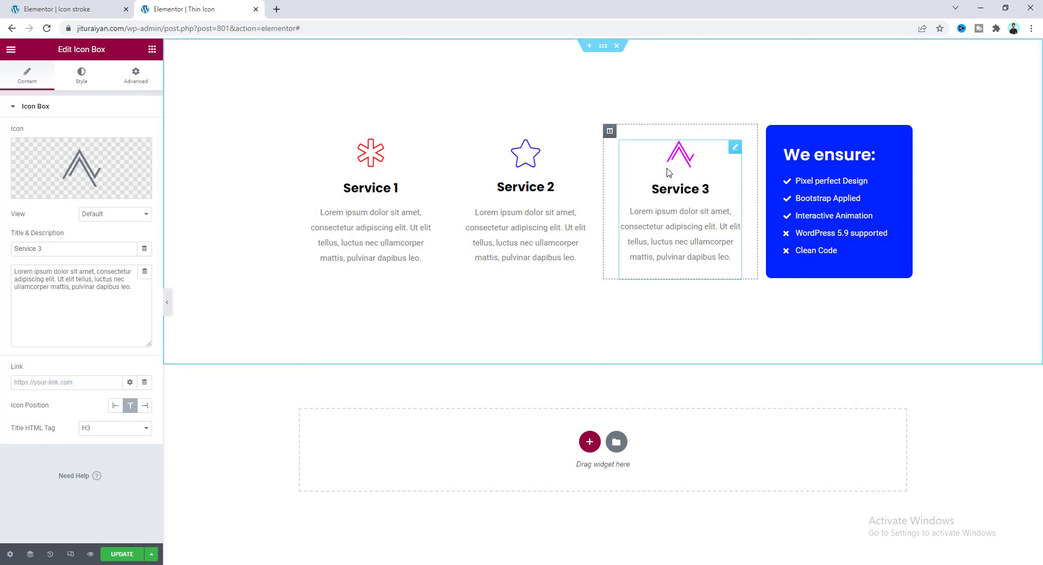
Step: Add the outline CSS with transparent fill and 2px currentColor stroke to the Service 3 icon box
{"action": "left_click", "coordinate": [135, 76]}
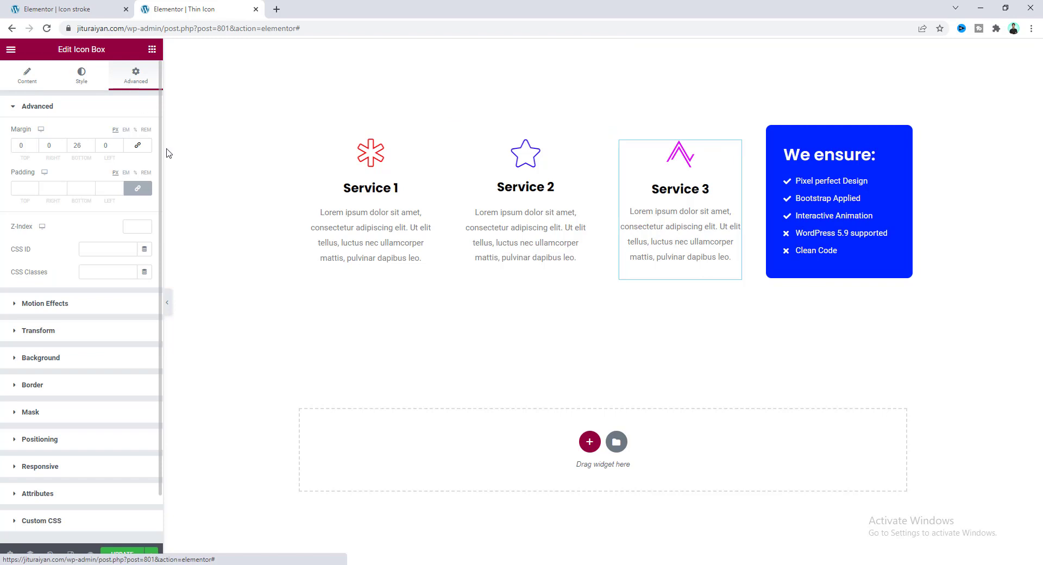
{"action": "left_click", "coordinate": [72, 521]}
{"action": "type", "text": "selector .elementor-icon, selector .elementor-icon-list-icon{   color: currentColor;   -webkit-text-fill-color: transparent;   -webkit-text-stroke-width: 2px;   -webkit-text-stroke-color: currentColor; }"}
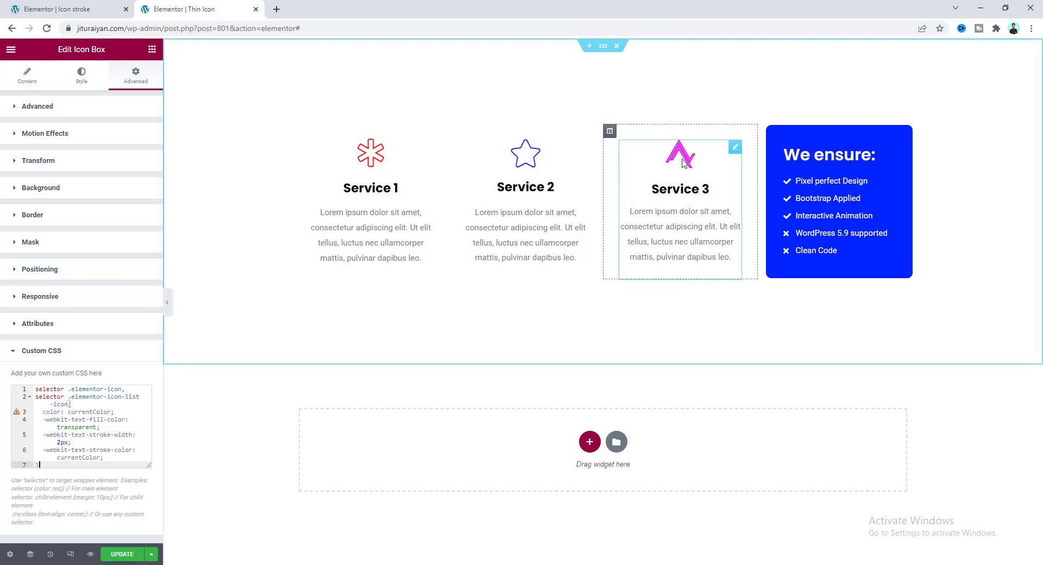
Step: Change the Service 3 icon to the ReactEurope atom icon from the icon library
{"action": "left_click", "coordinate": [24, 78]}
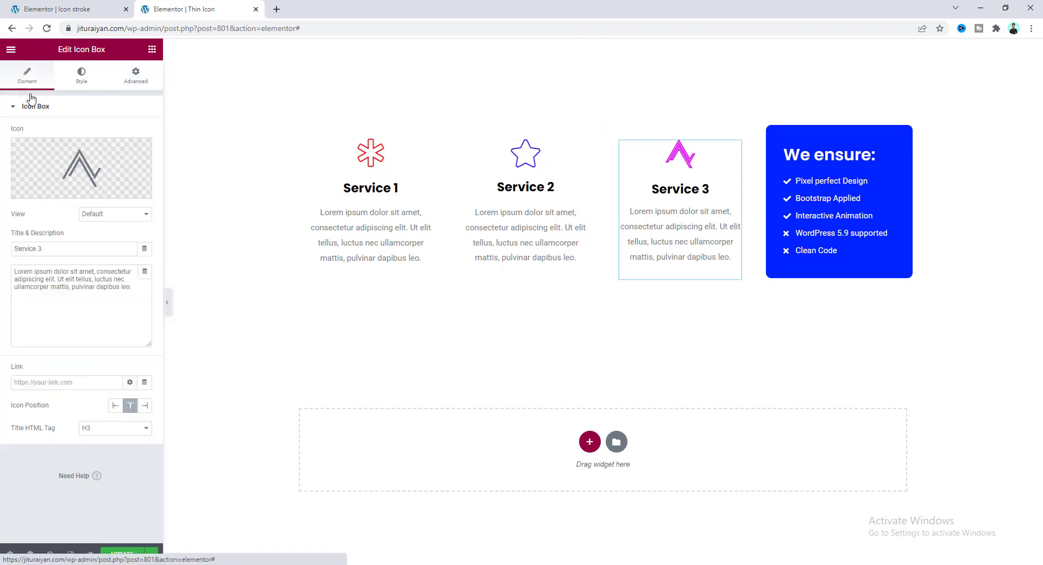
{"action": "left_click", "coordinate": [78, 169]}
{"action": "scroll", "coordinate": [654, 389], "scroll_direction": "up", "scroll_amount": 6}
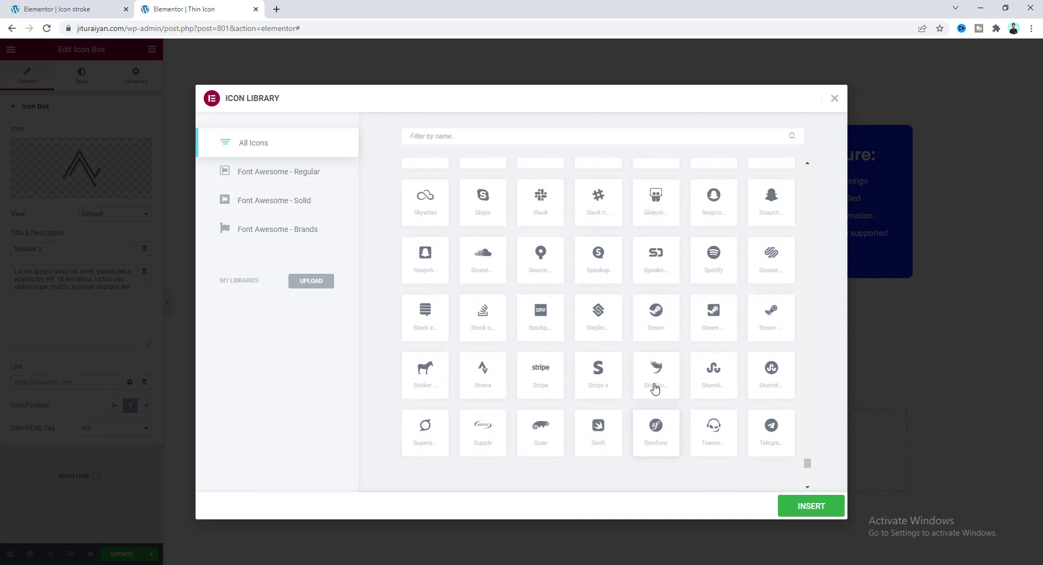
{"action": "scroll", "coordinate": [654, 388], "scroll_direction": "up", "scroll_amount": 7}
{"action": "left_click", "coordinate": [656, 258]}
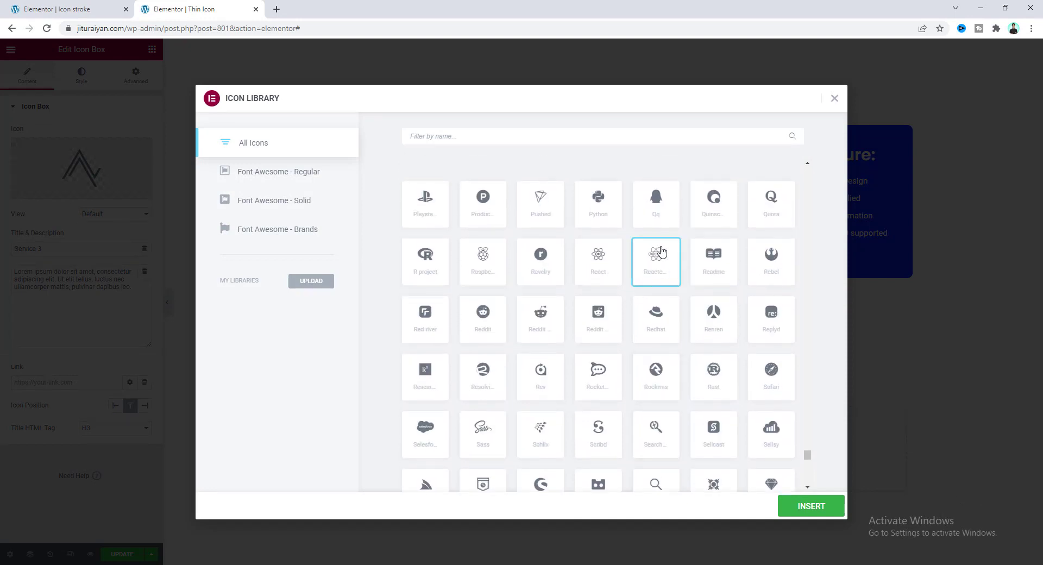
{"action": "left_click", "coordinate": [805, 506]}
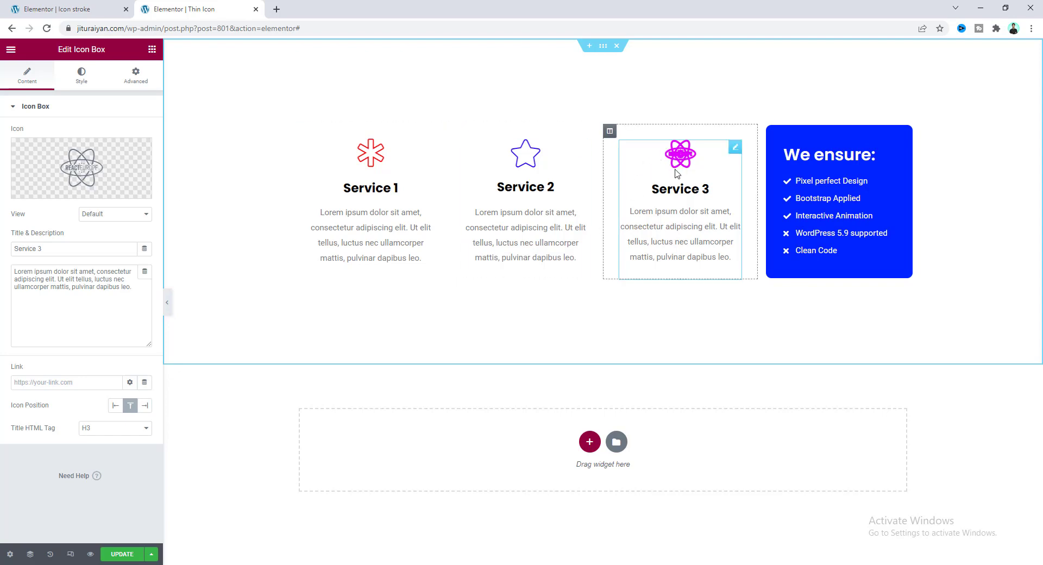
Step: Delete all the custom CSS from the Service 3 icon box
{"action": "left_click", "coordinate": [135, 76]}
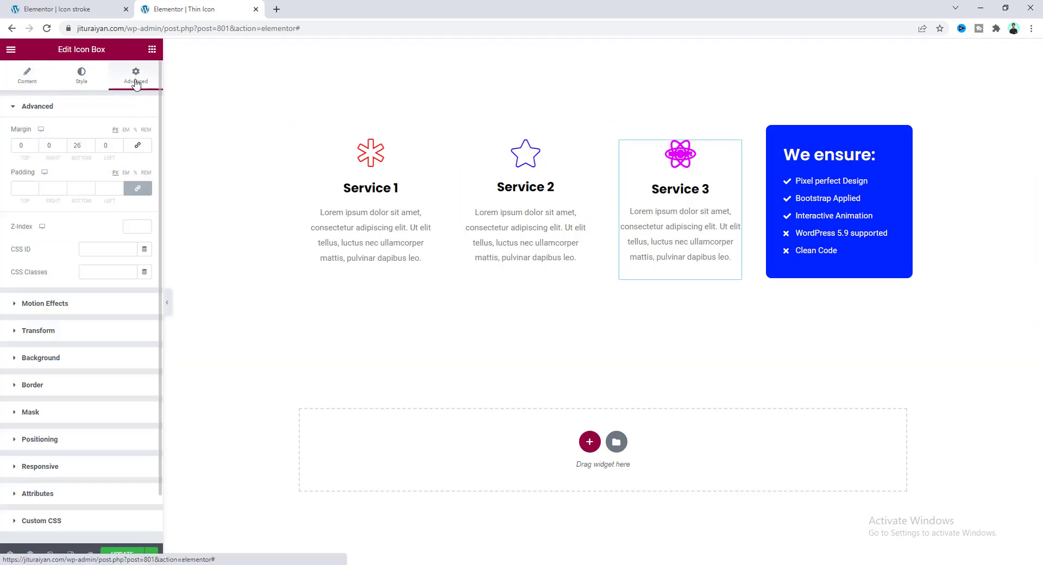
{"action": "left_click", "coordinate": [119, 524]}
{"action": "key", "text": "ctrl+a"}
{"action": "key", "text": "BackSpace"}
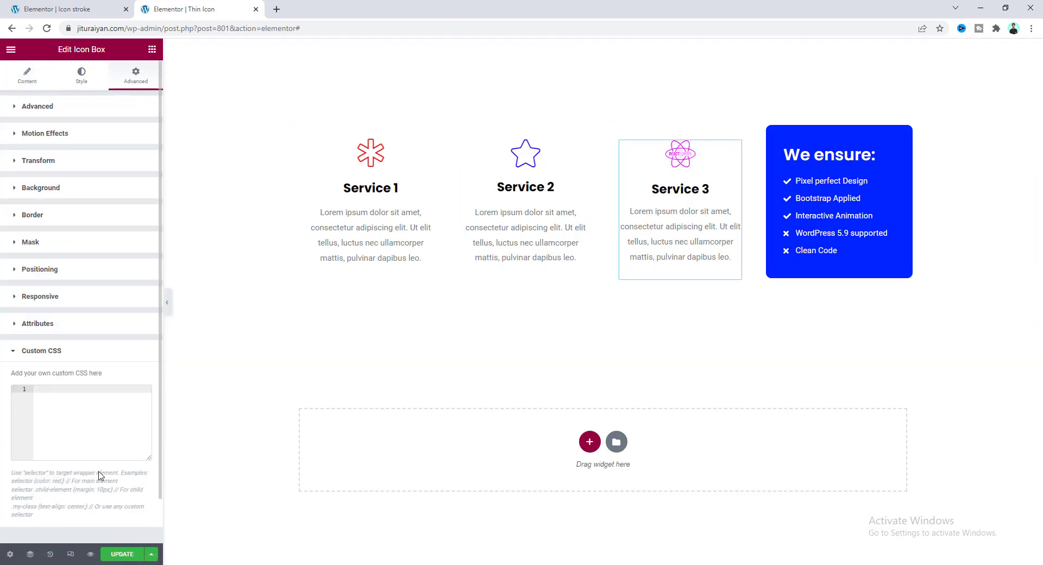